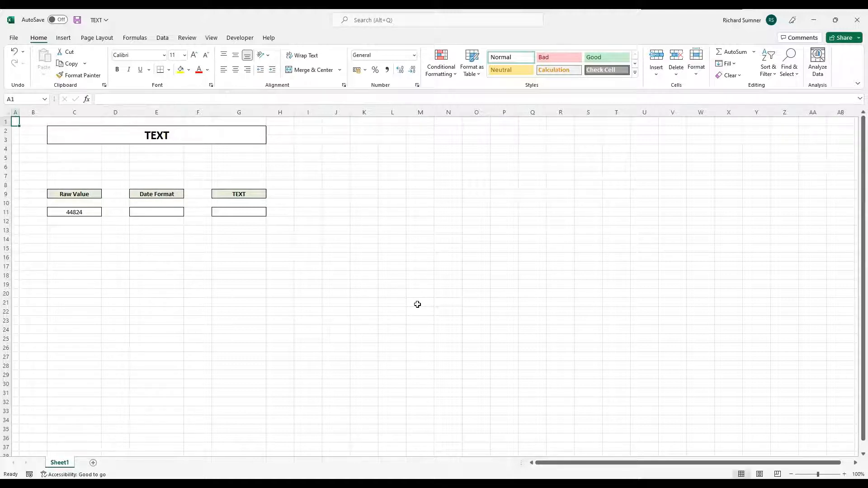
# Step: Enter the formula =C11 in cell E11 under Date Format to reference the raw value
pyautogui.click(83, 213)
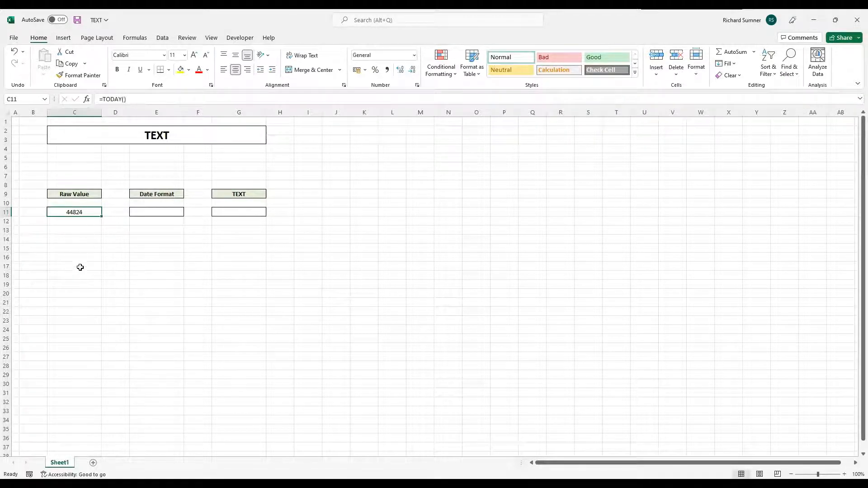
pyautogui.click(165, 211)
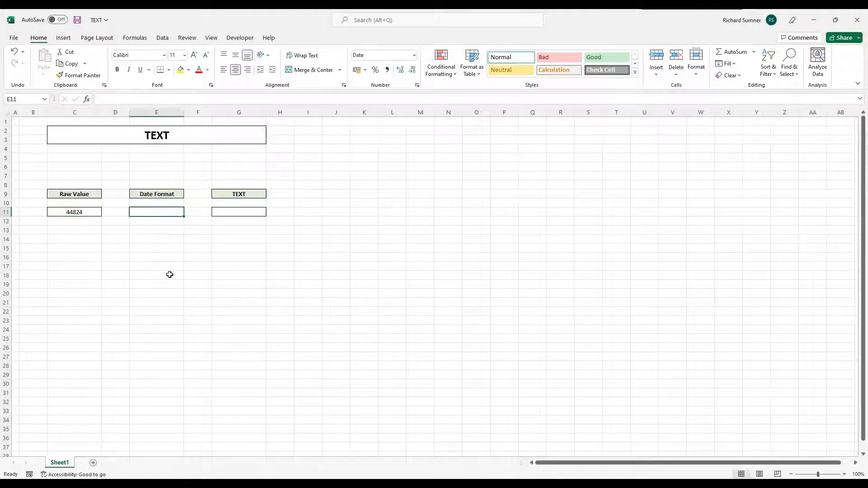
pyautogui.write('=')
pyautogui.click(81, 212)
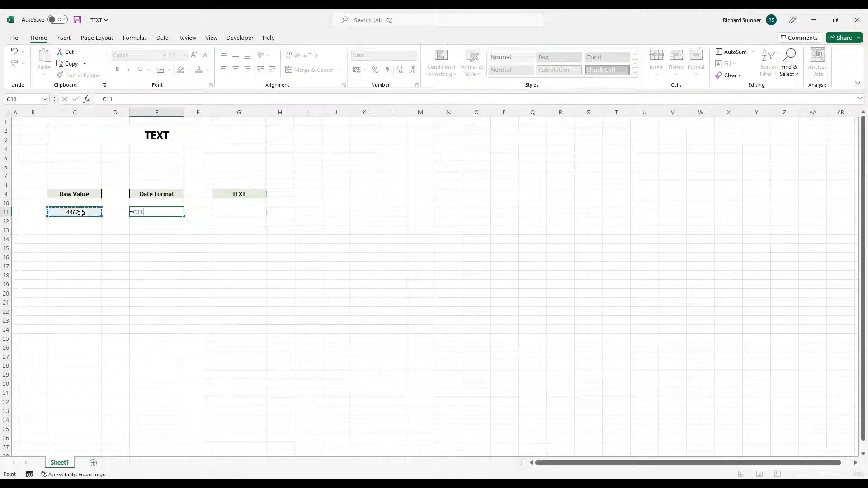
pyautogui.press('Return')
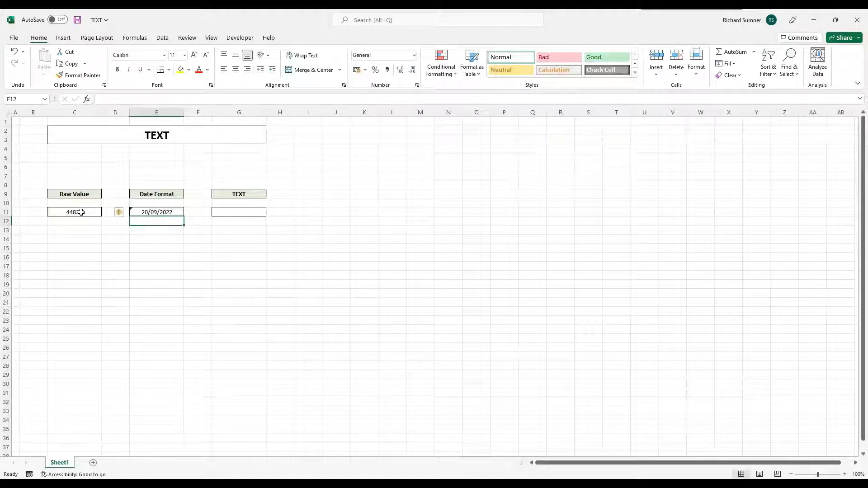
pyautogui.press('Up')
pyautogui.rightClick(154, 213)
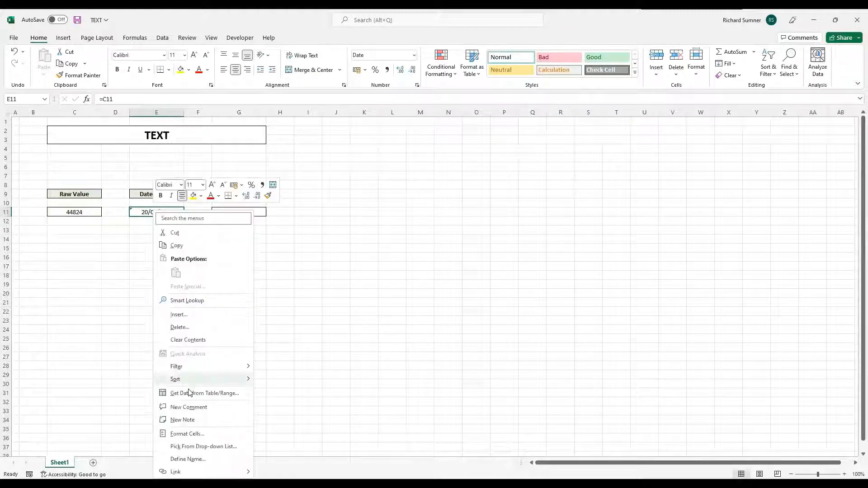
pyautogui.click(189, 436)
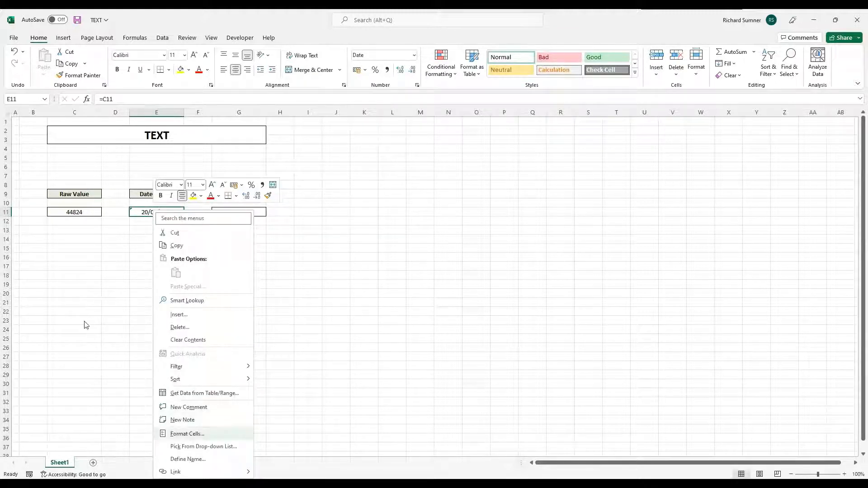
pyautogui.click(240, 467)
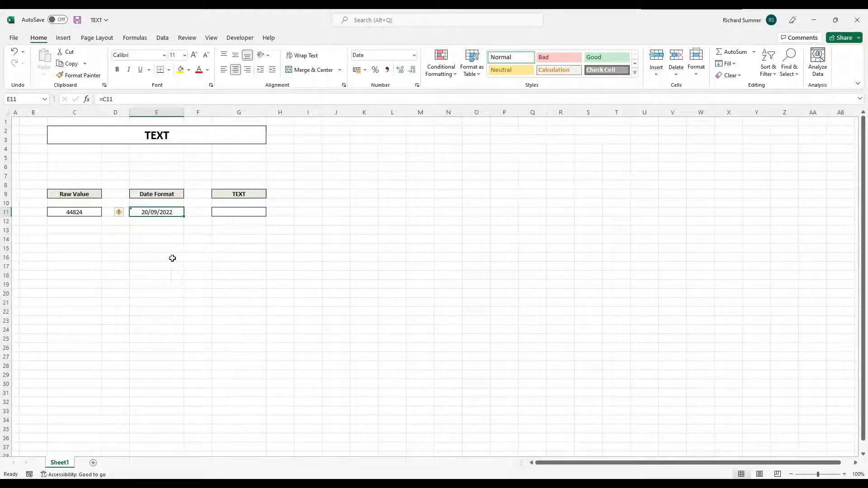
pyautogui.click(86, 212)
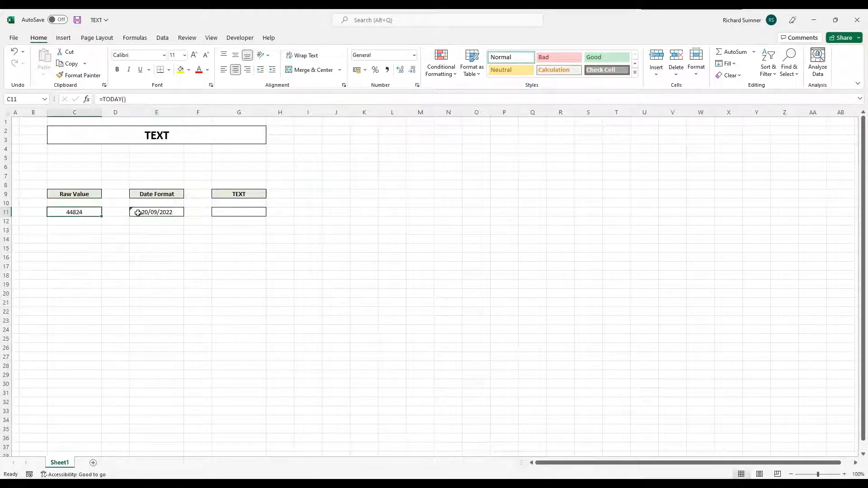
pyautogui.click(232, 211)
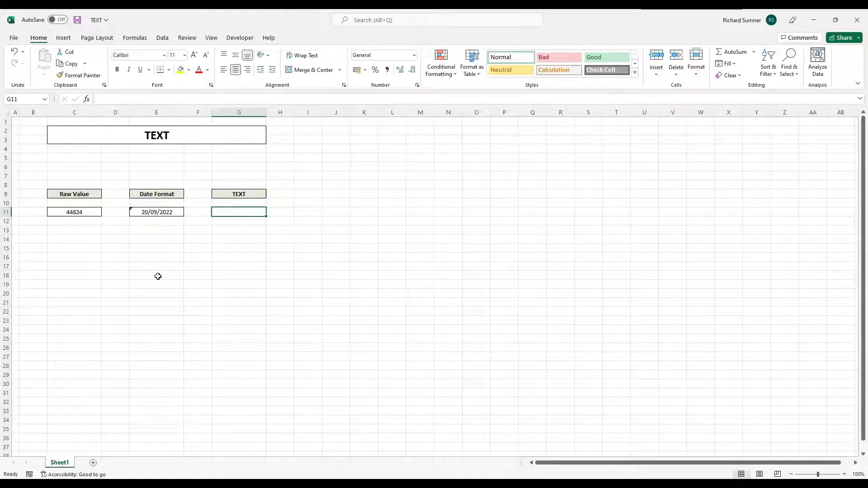
# Step: Apply the custom number format "ddd, dd mmm yyyy" to the date in cell E11
pyautogui.click(159, 212)
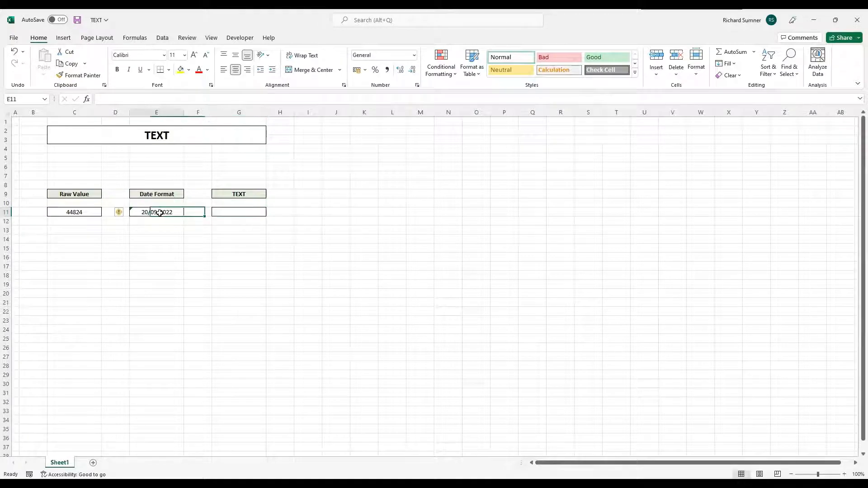
pyautogui.rightClick(160, 212)
pyautogui.click(194, 434)
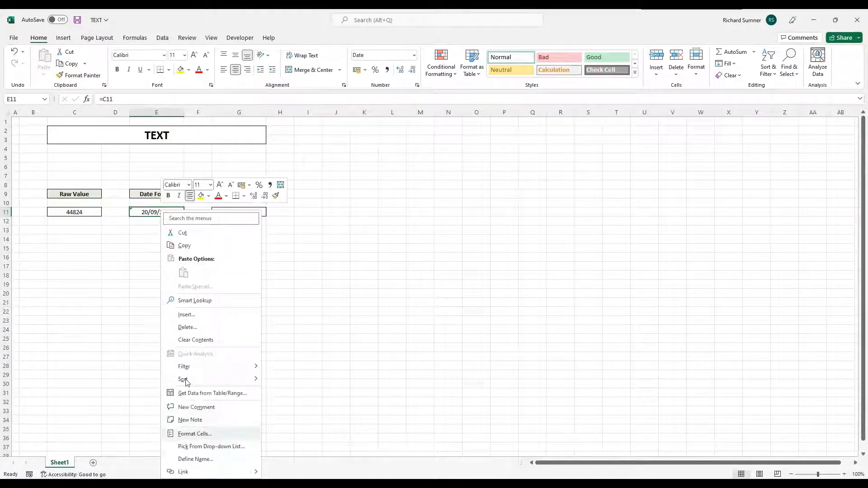
pyautogui.scroll(-4, 320, 369)
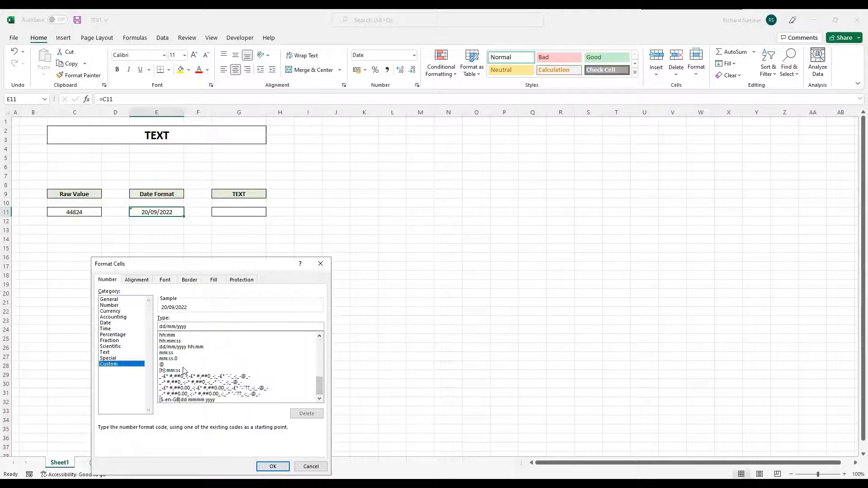
pyautogui.doubleClick(192, 324)
pyautogui.write('ddd, dd')
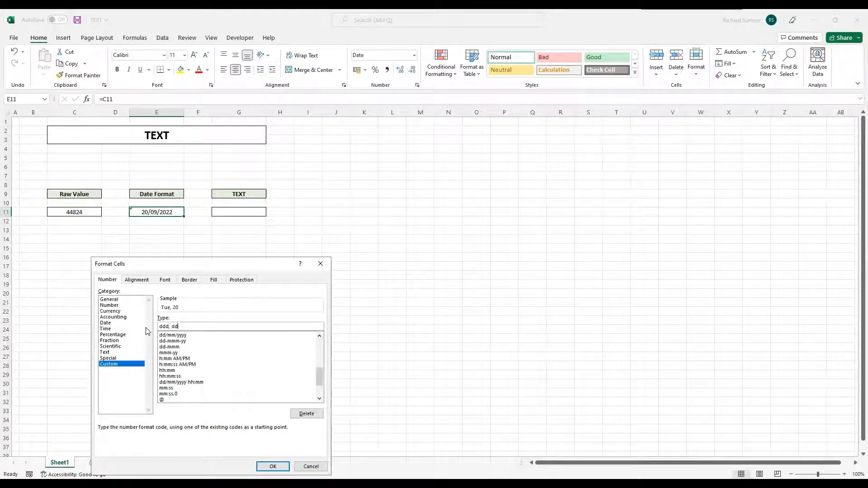
pyautogui.write(' mmm yyyy')
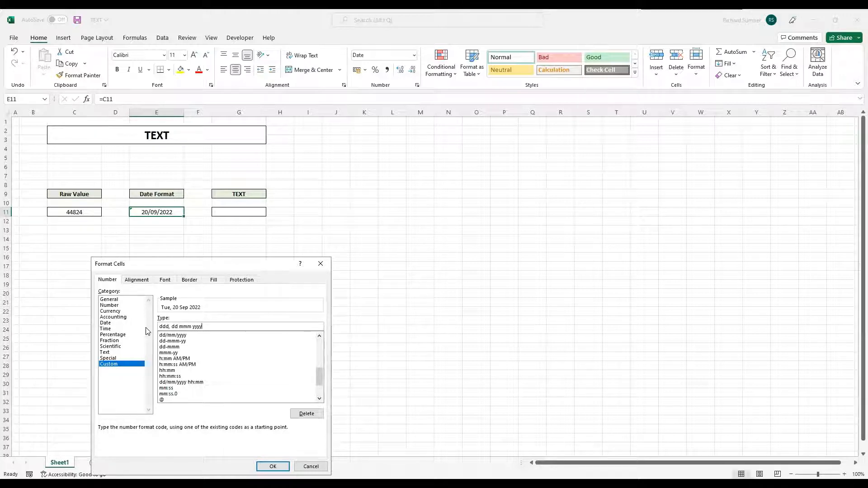
pyautogui.click(273, 467)
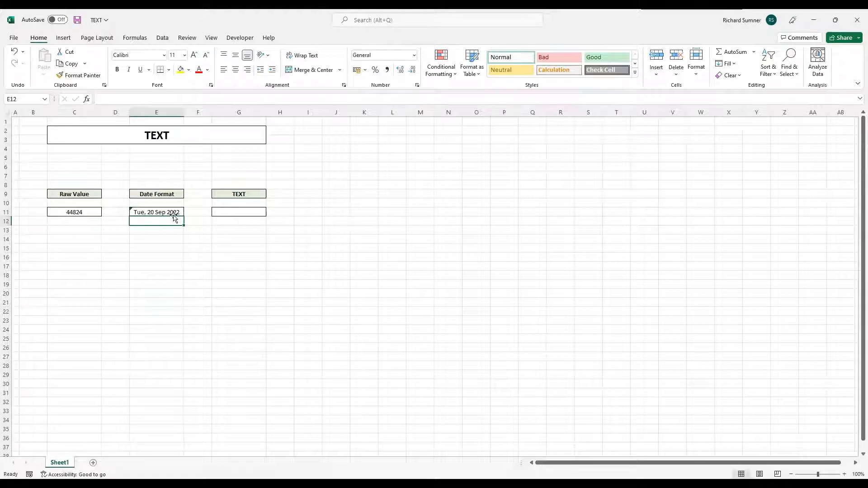
pyautogui.press('Return')
pyautogui.click(154, 212)
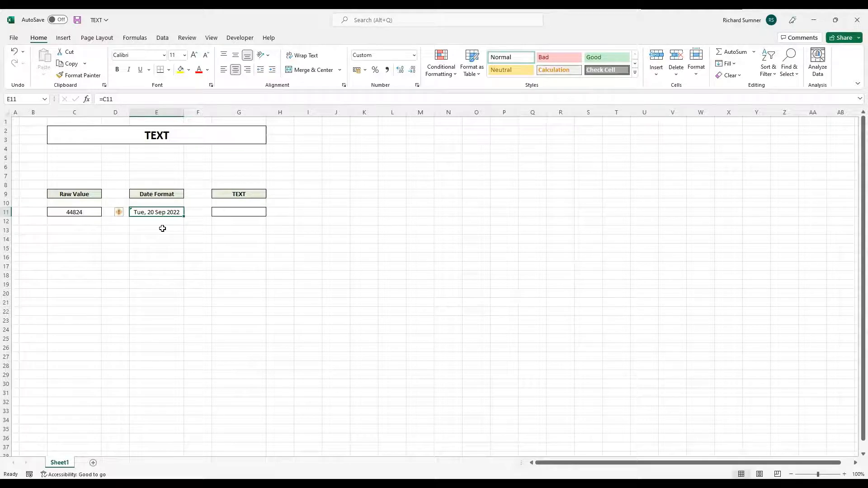
# Step: Enter the formula =TEXT(C11, "ddd, dd mmm yyyy") in cell G11 under the TEXT heading
pyautogui.click(244, 212)
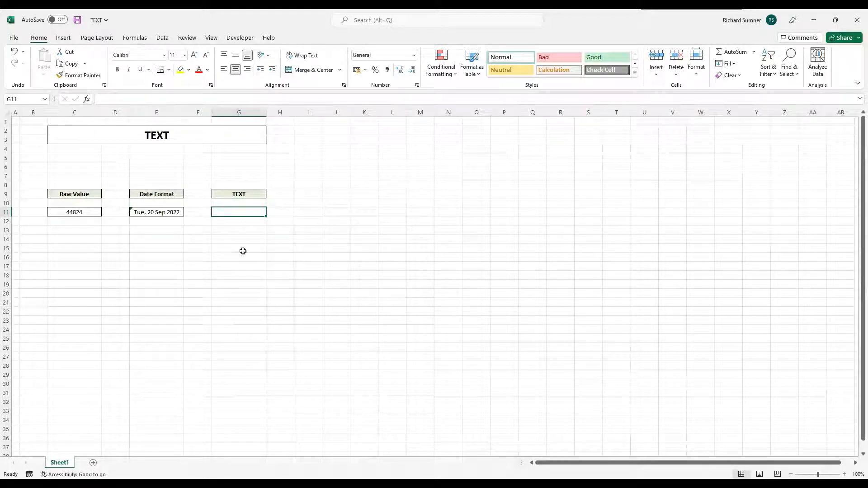
pyautogui.write('=T')
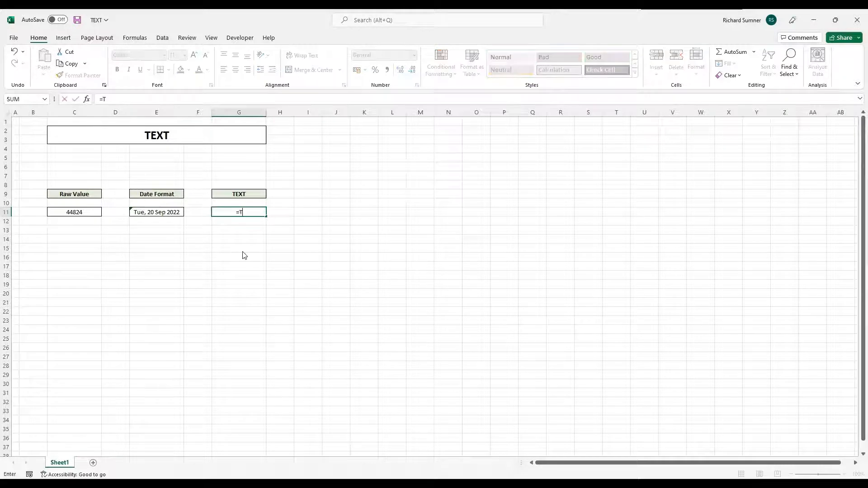
pyautogui.write('EXT(')
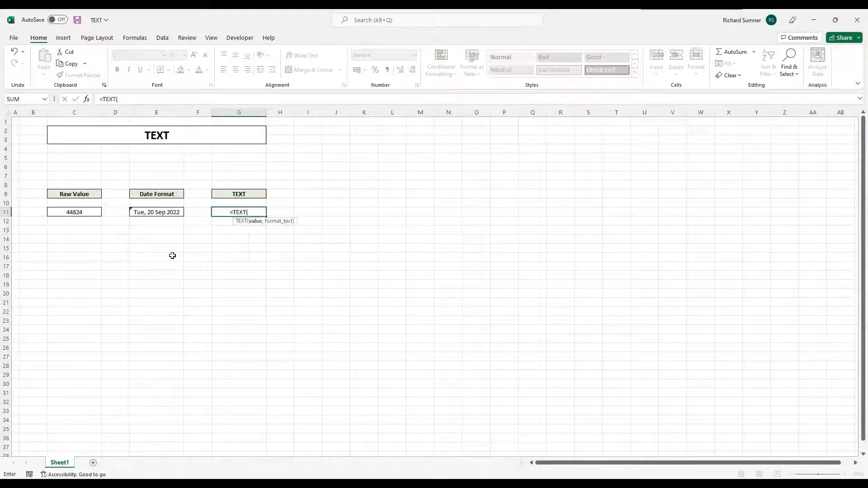
pyautogui.click(88, 210)
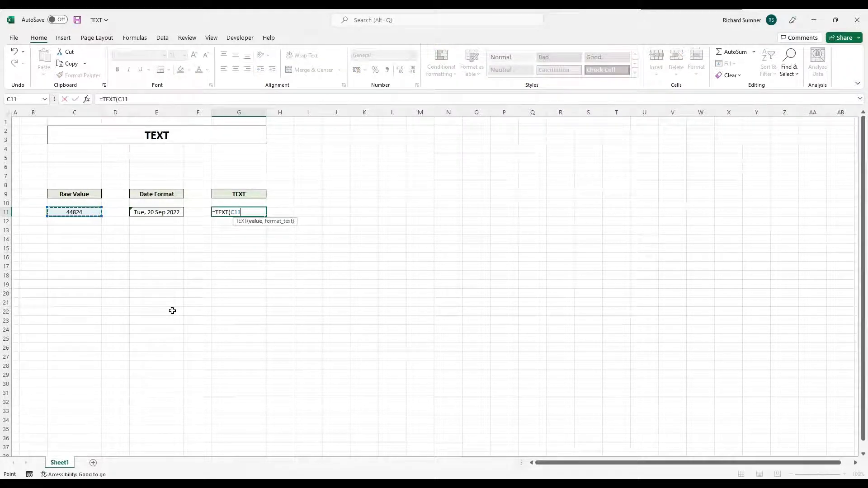
pyautogui.write(',')
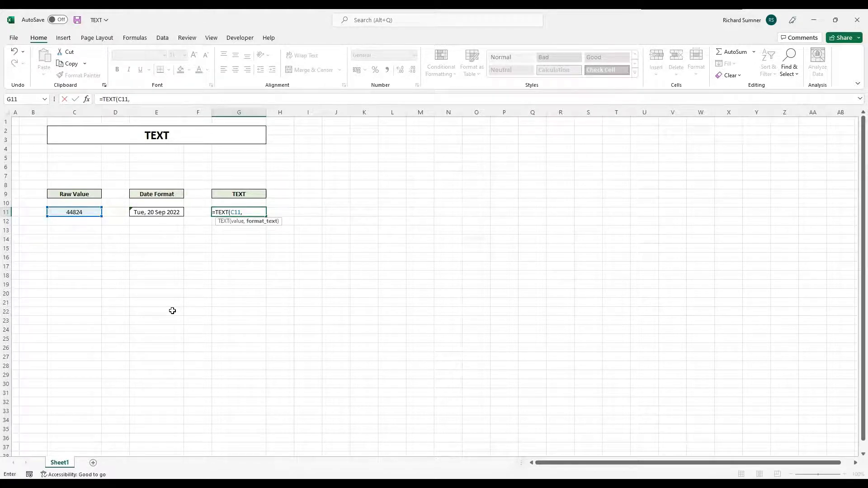
pyautogui.write(' d')
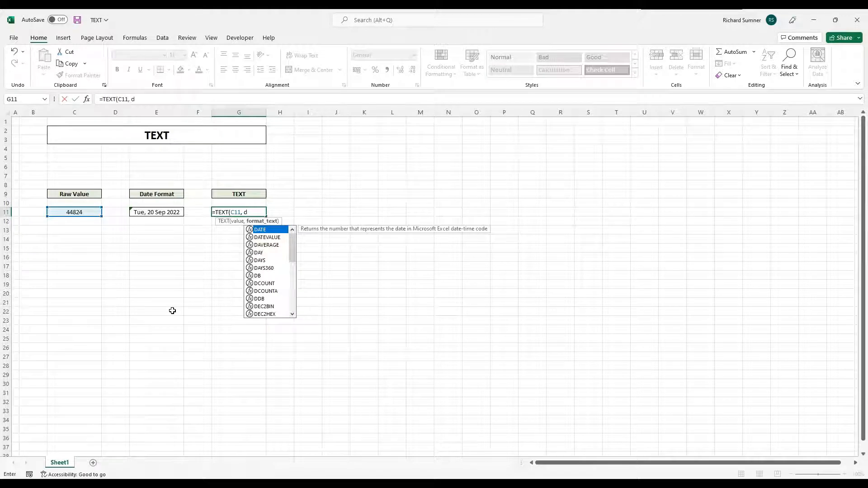
pyautogui.press('BackSpace')
pyautogui.write('"')
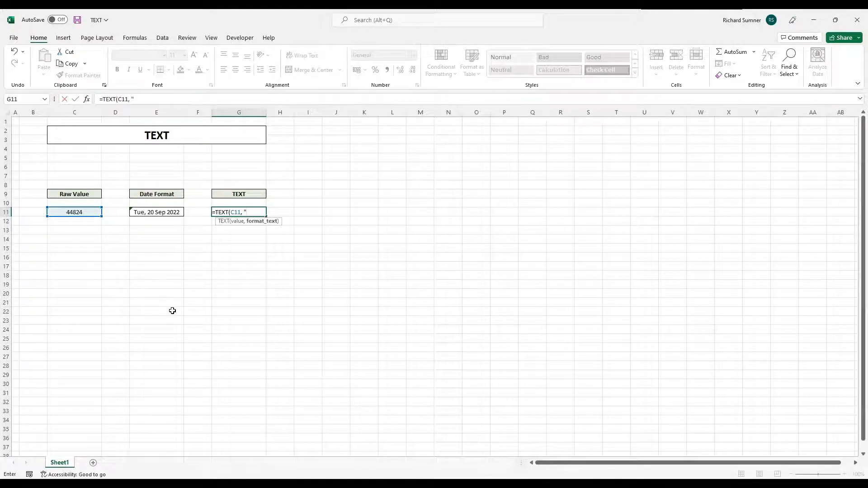
pyautogui.write('ddd, dd mmm yyyy"')
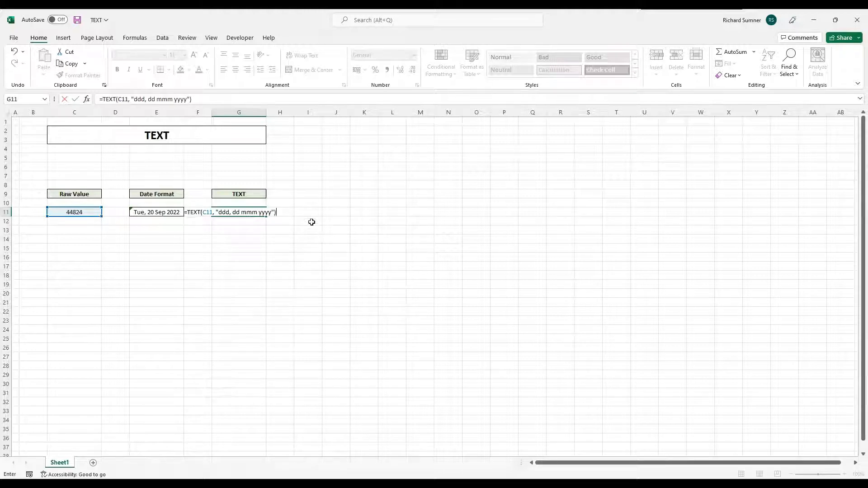
pyautogui.press('Return')
pyautogui.press('Up')
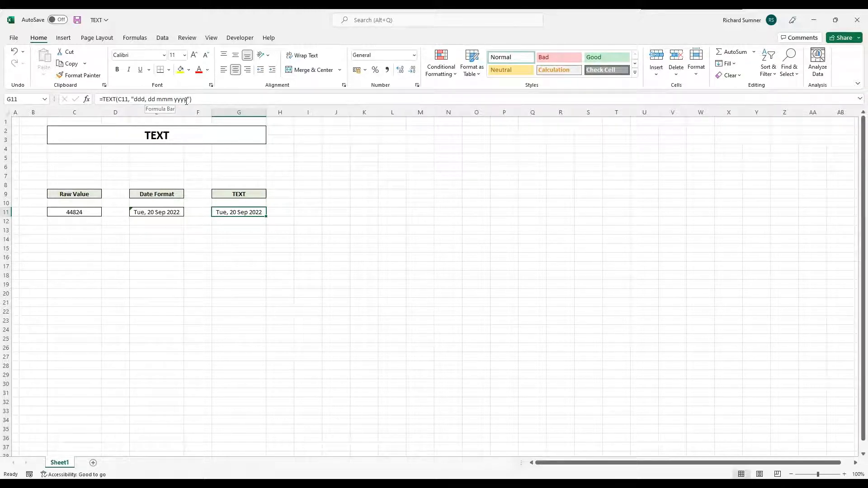
# Step: Replace the format code in the TEXT formula in G11 with "0.00"
pyautogui.moveTo(188, 100); pyautogui.dragTo(136, 100)
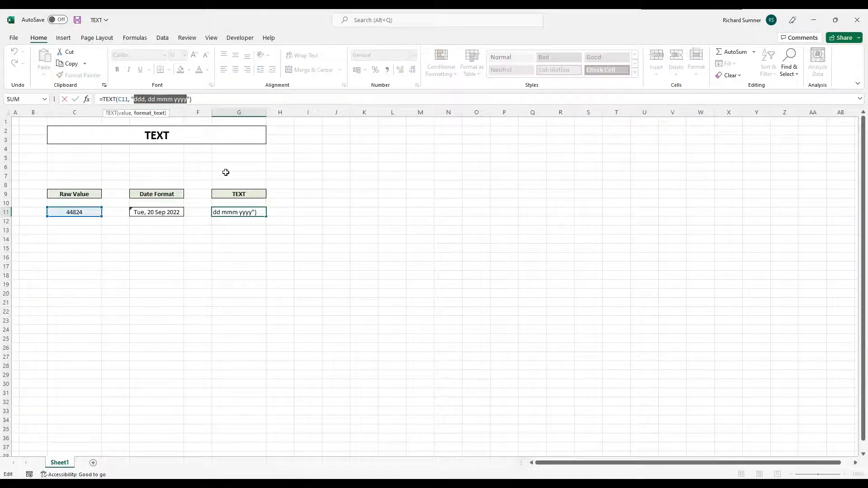
pyautogui.write('0.00')
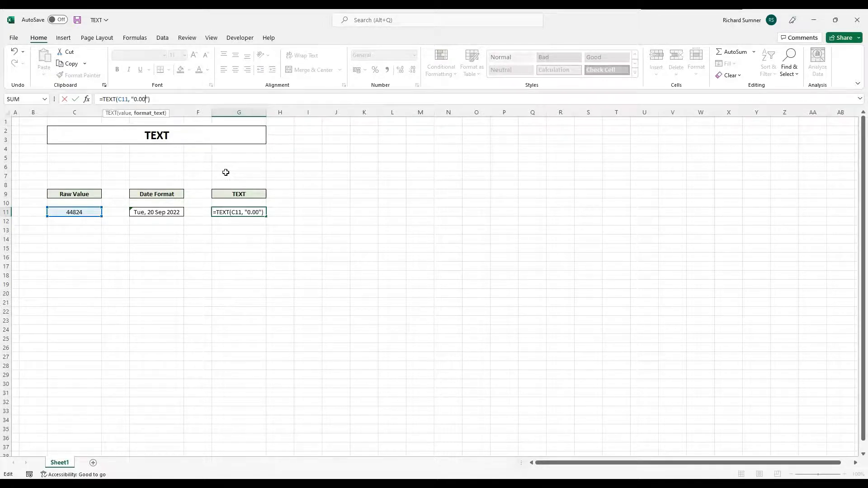
pyautogui.press('Return')
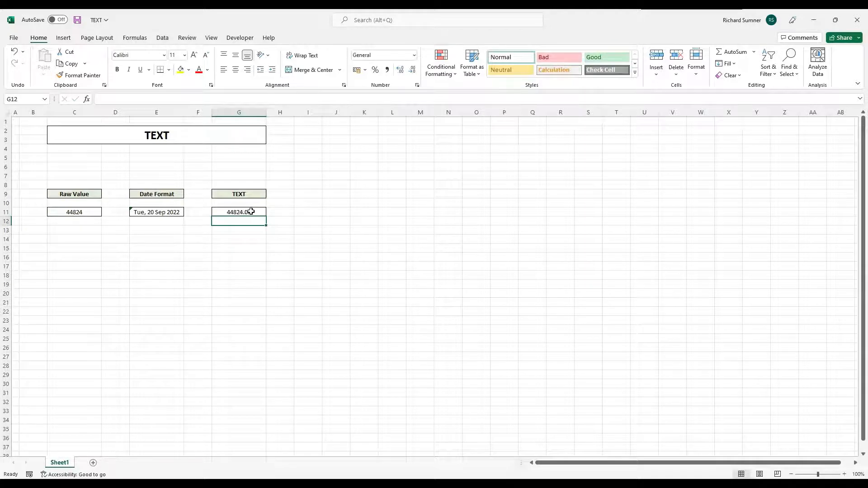
pyautogui.click(247, 211)
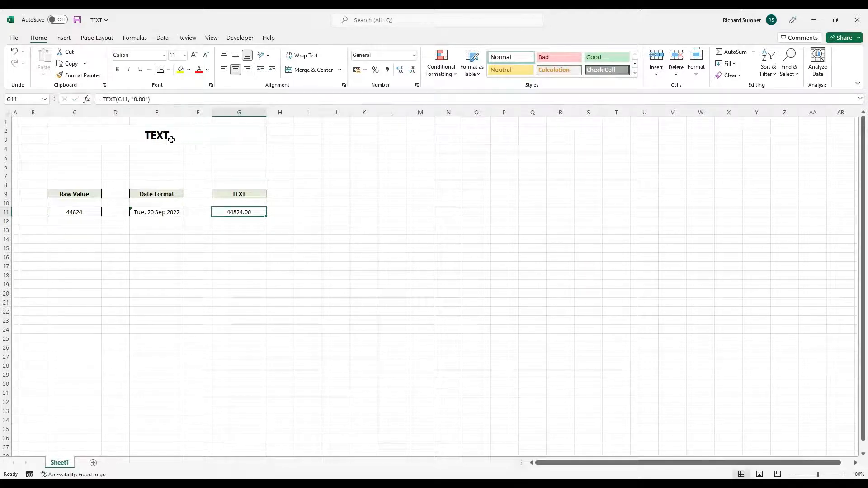
# Step: Undo the last format code change in the TEXT formula in G11
pyautogui.doubleClick(143, 99)
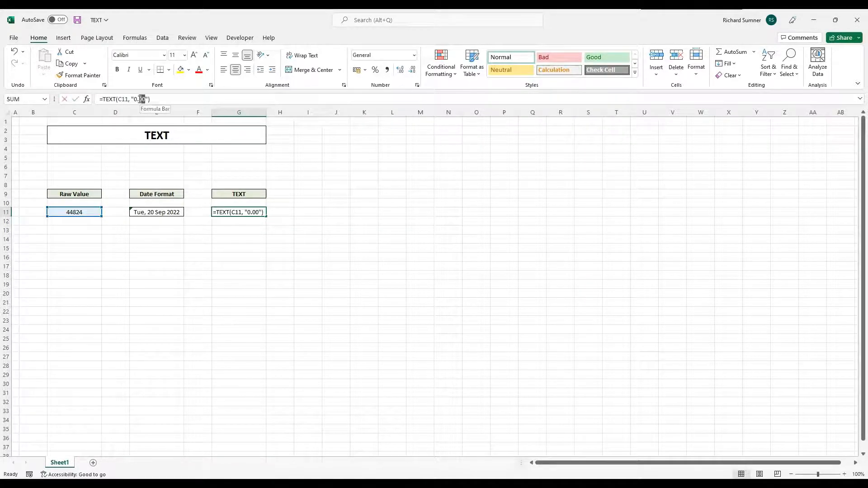
pyautogui.press('Escape')
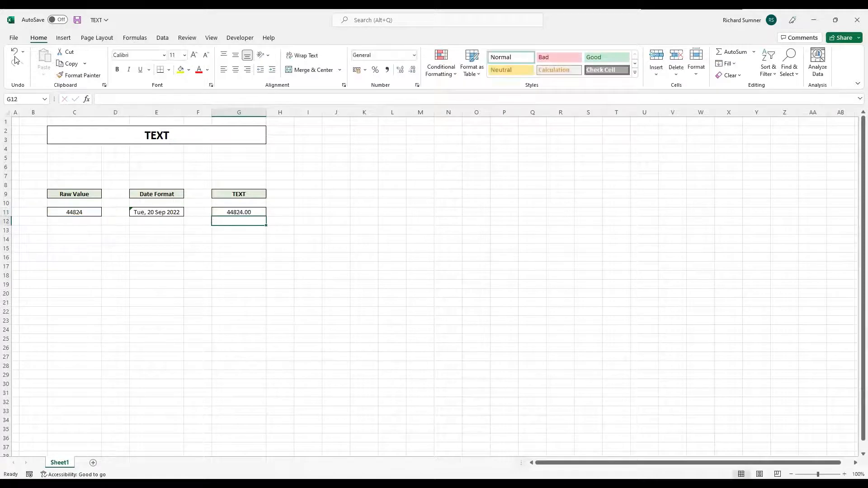
pyautogui.click(14, 53)
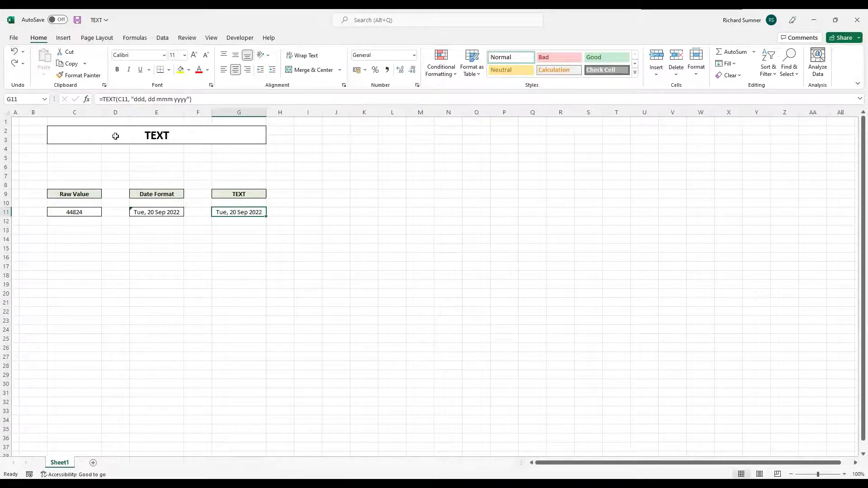
pyautogui.click(235, 222)
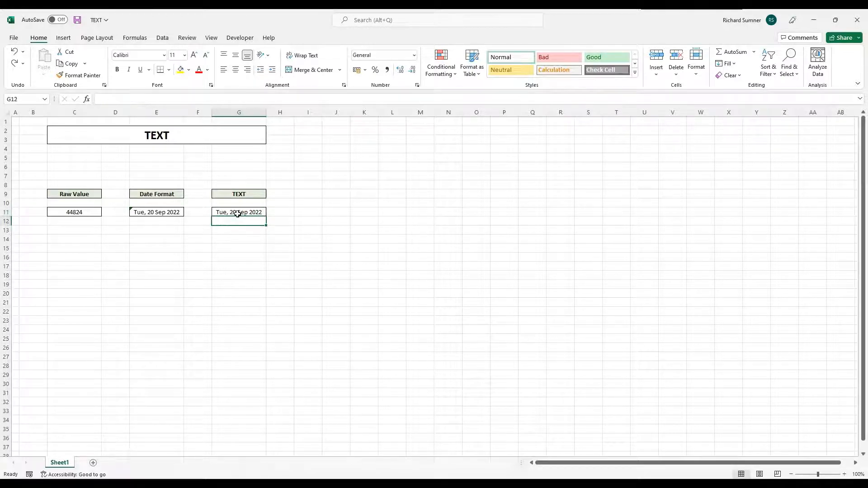
pyautogui.click(238, 213)
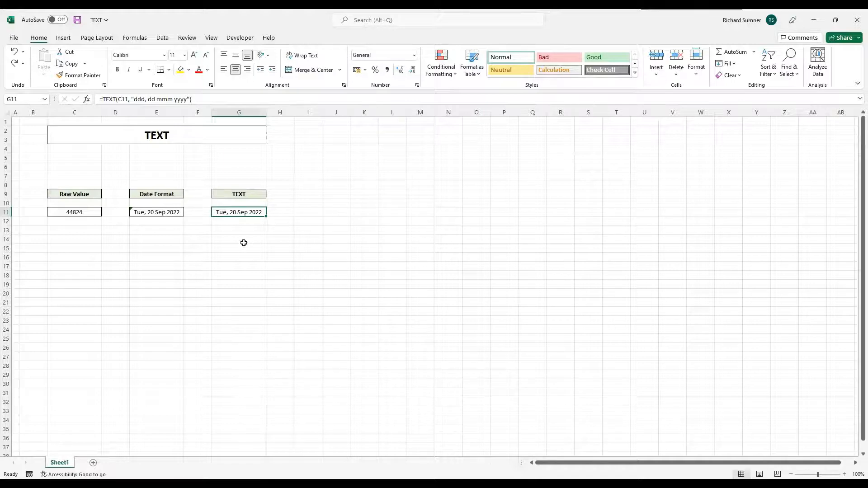
pyautogui.press('Down')
pyautogui.press('Down')
pyautogui.press('Down')
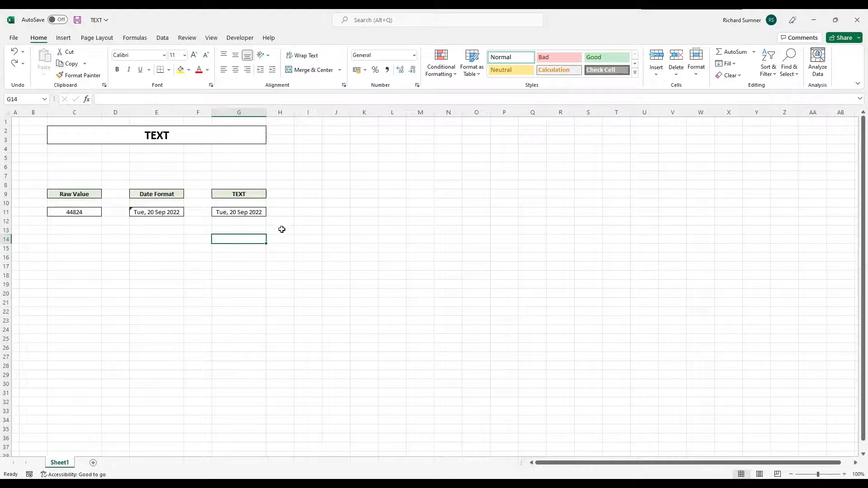
# Step: Enter the formula =CONCAT("A -", E11) in cell G16 to join a text prefix with the custom-formatted date
pyautogui.click(228, 258)
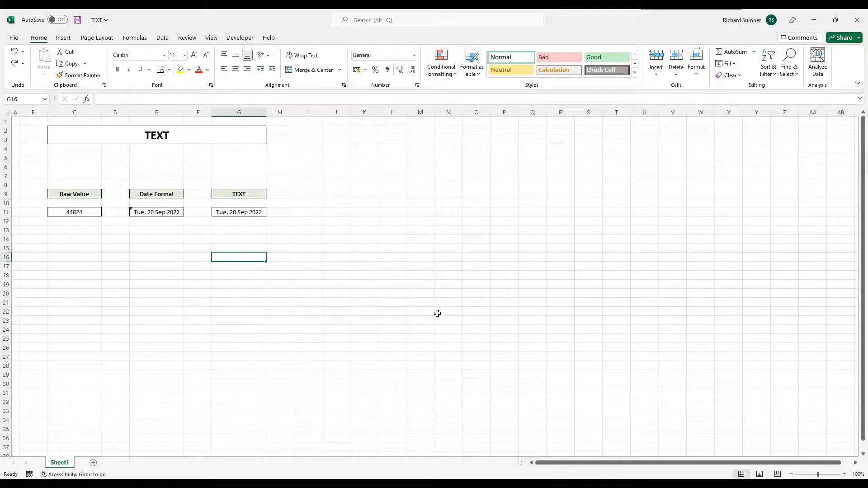
pyautogui.write('=C')
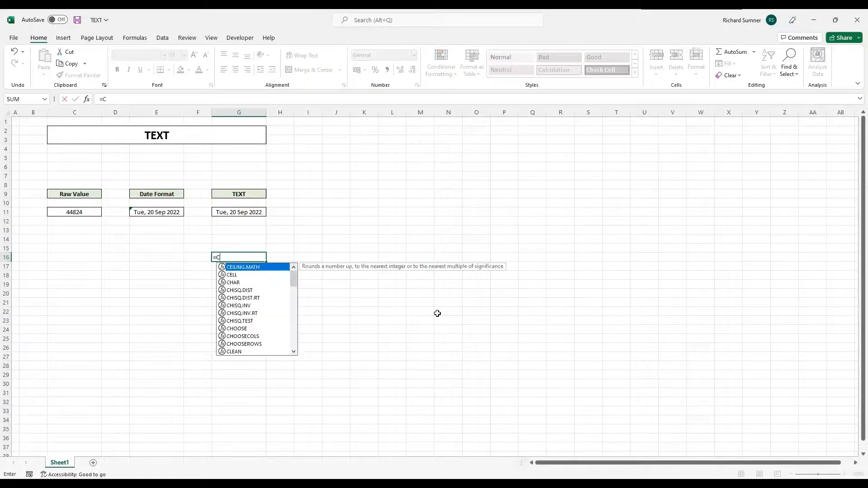
pyautogui.write('ONCAT')
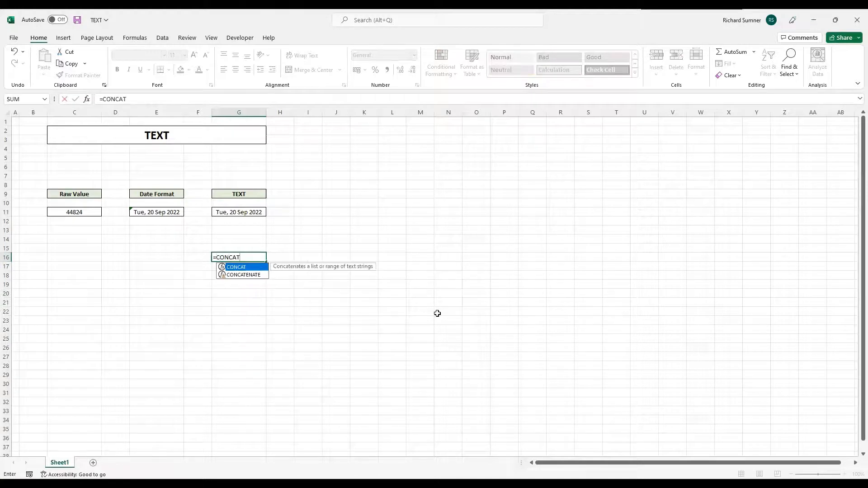
pyautogui.write('(')
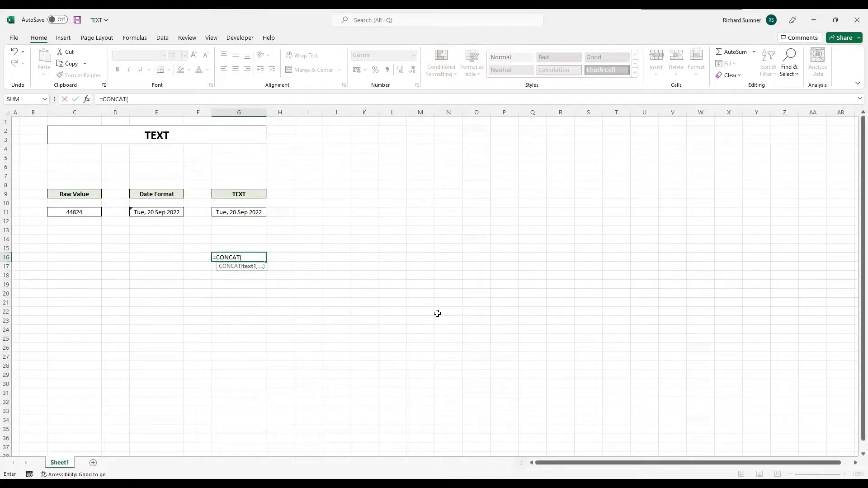
pyautogui.write('"A -",')
pyautogui.click(84, 212)
pyautogui.click(163, 214)
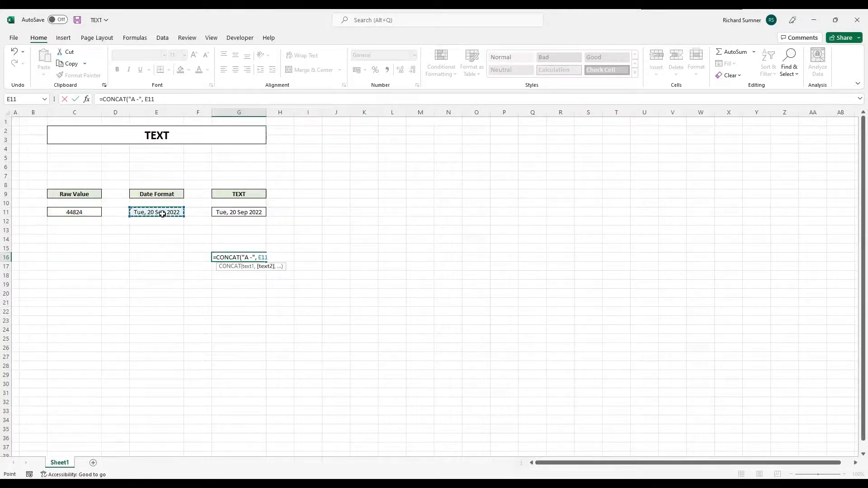
pyautogui.write(')')
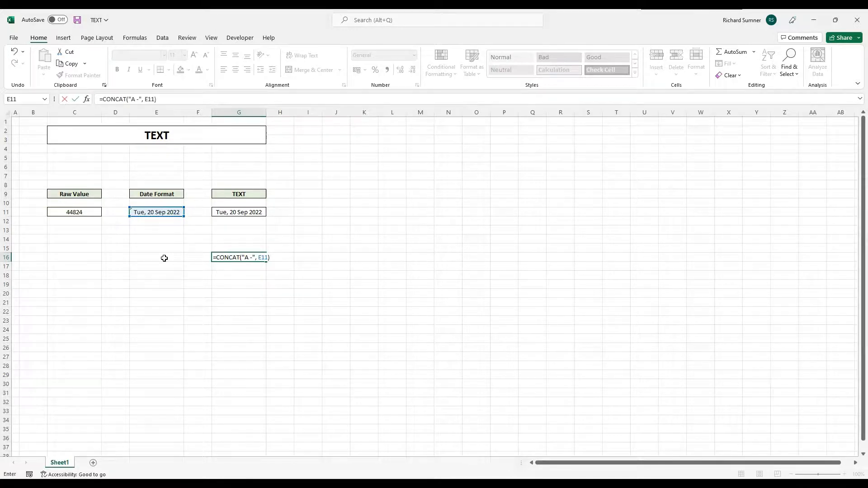
pyautogui.press('Return')
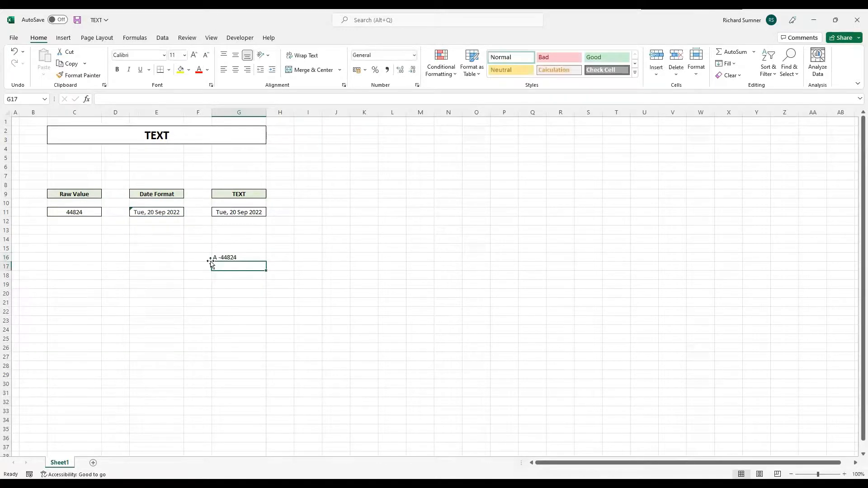
# Step: Add a space after the hyphen in the CONCAT formula in G16 so the prefix reads "A - "
pyautogui.click(234, 258)
pyautogui.click(139, 100)
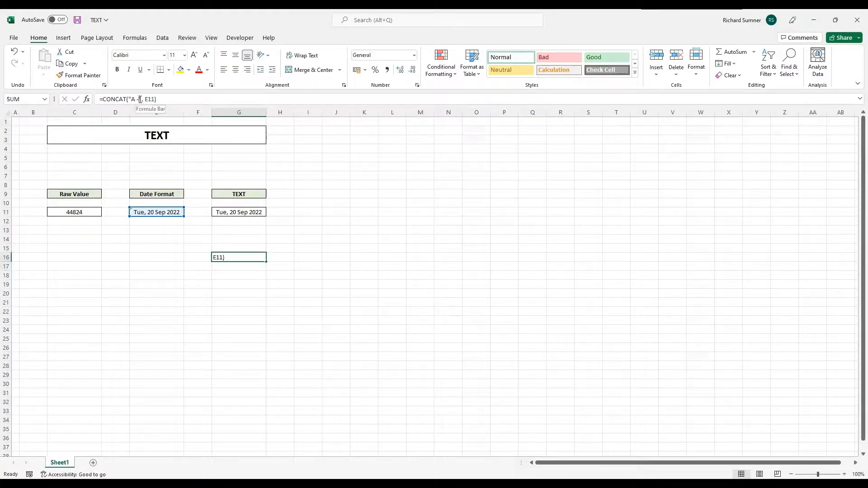
pyautogui.hotkey('ctrl', 'Return')
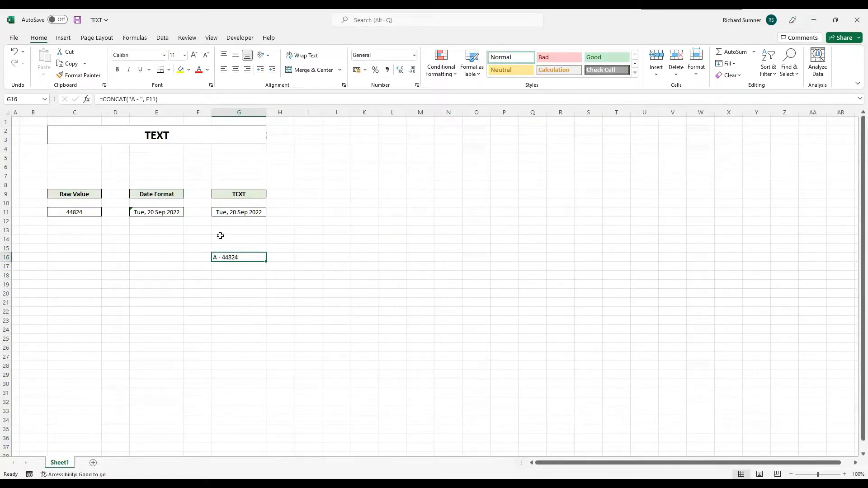
# Step: Replace the E11 reference in the CONCAT formula in G16 with G11, the TEXT function cell
pyautogui.moveTo(156, 99); pyautogui.dragTo(146, 99)
pyautogui.click(226, 211)
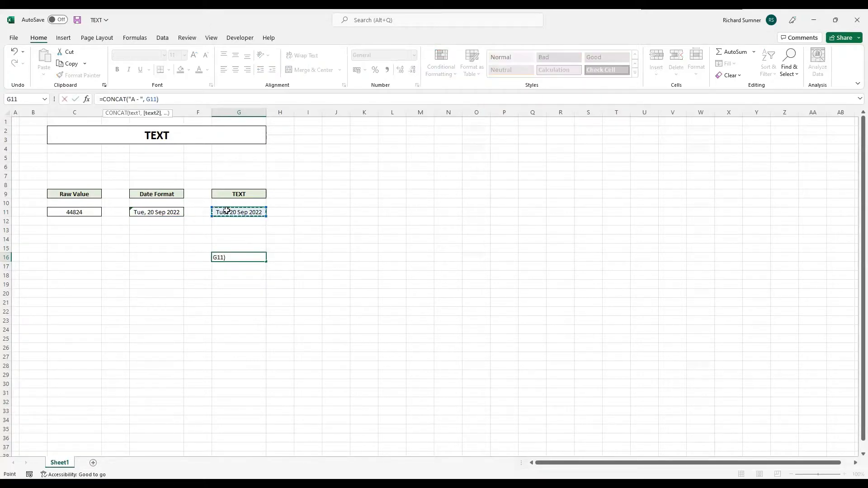
pyautogui.press('Return')
pyautogui.press('Return')
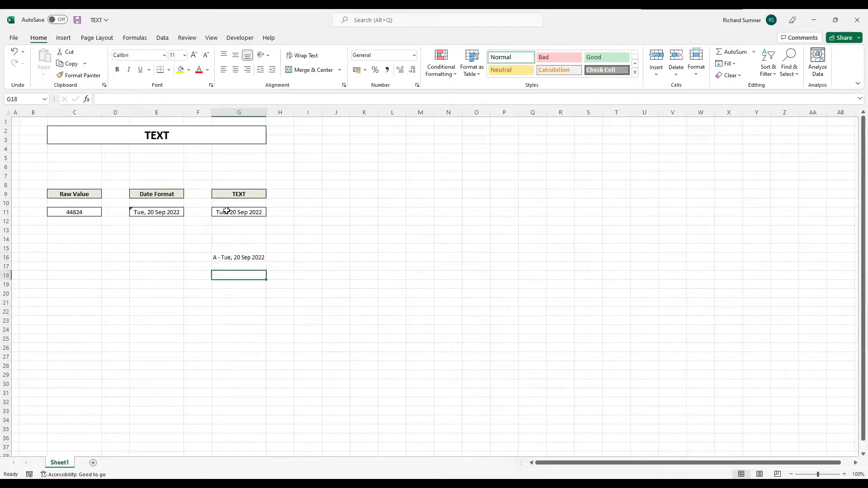
# Step: Clear the CONCAT formula from cell G16 and return to cell A1
pyautogui.press('Up')
pyautogui.press('Up')
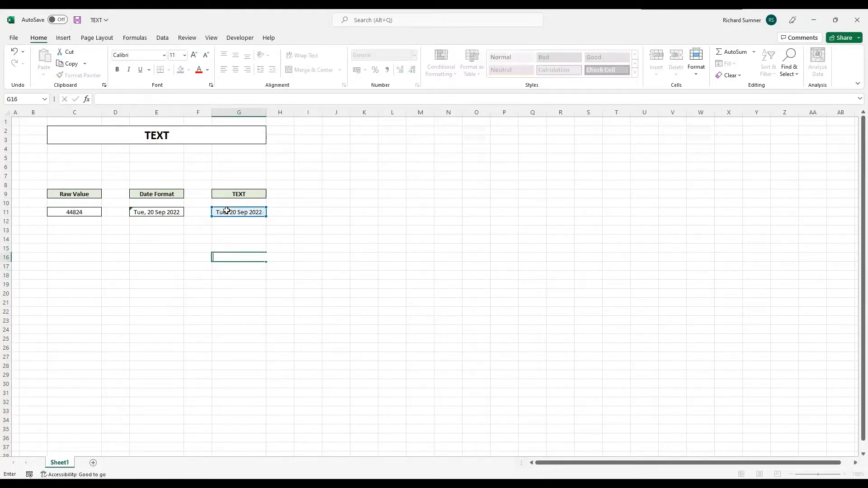
pyautogui.press('Down')
pyautogui.hotkey('ctrl', 'Home')
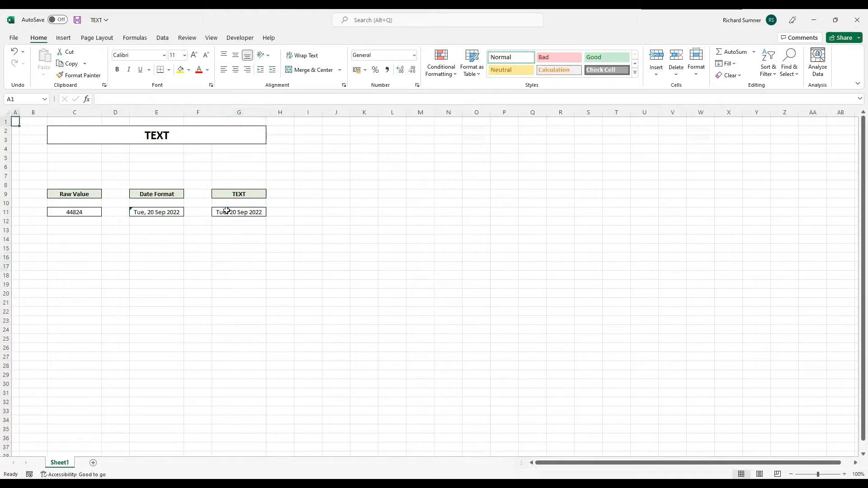